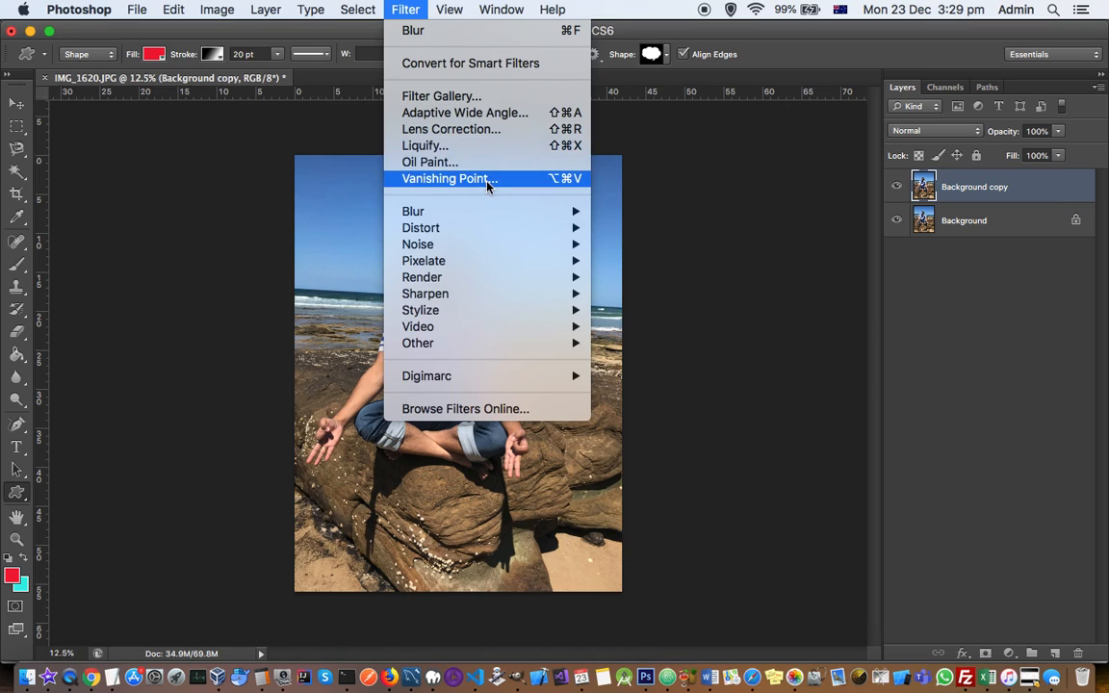
# - Try the Field Blur filter on the Background copy layer at 25 px and 5 px, and discard it
pyautogui.click(444, 35)
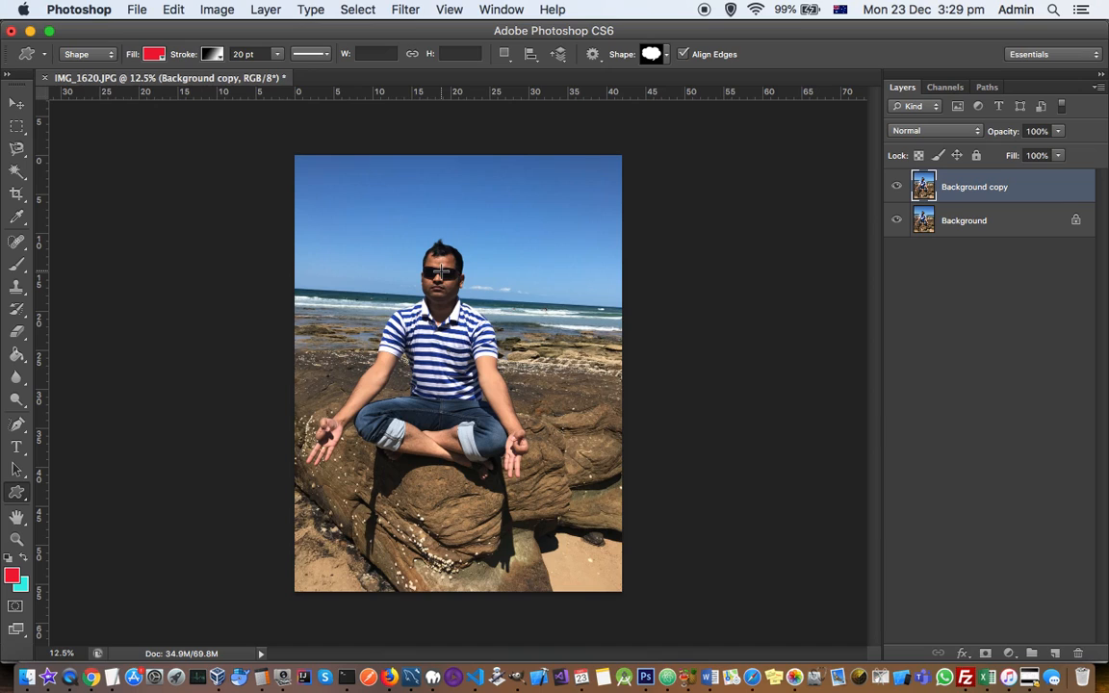
pyautogui.click(406, 10)
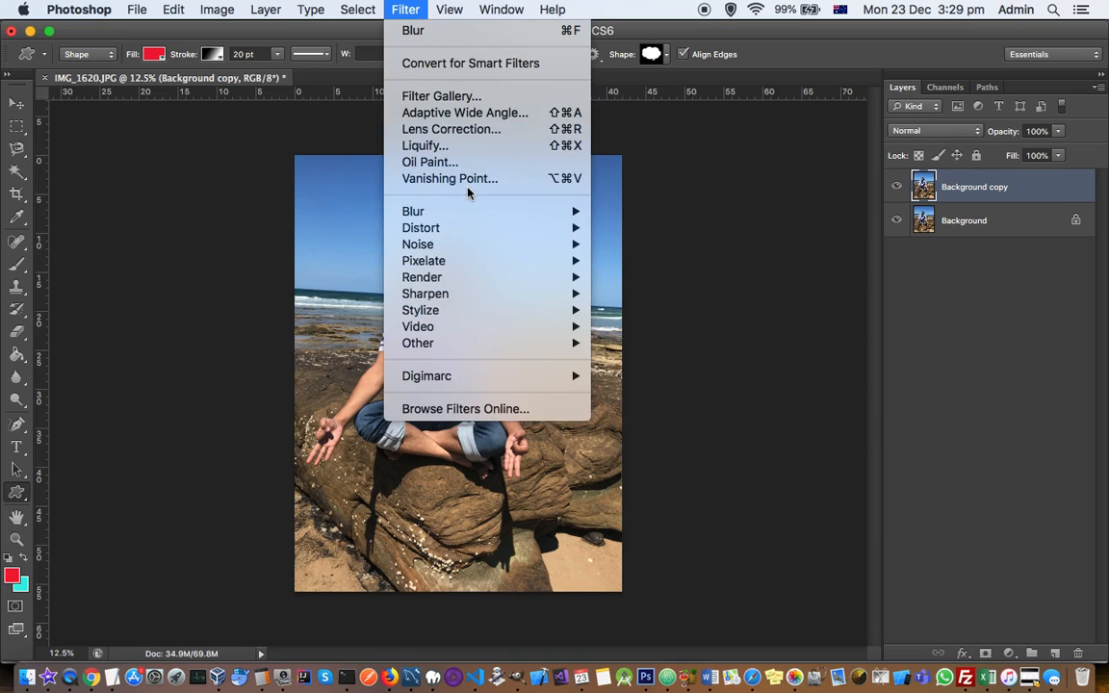
pyautogui.moveTo(471, 213)
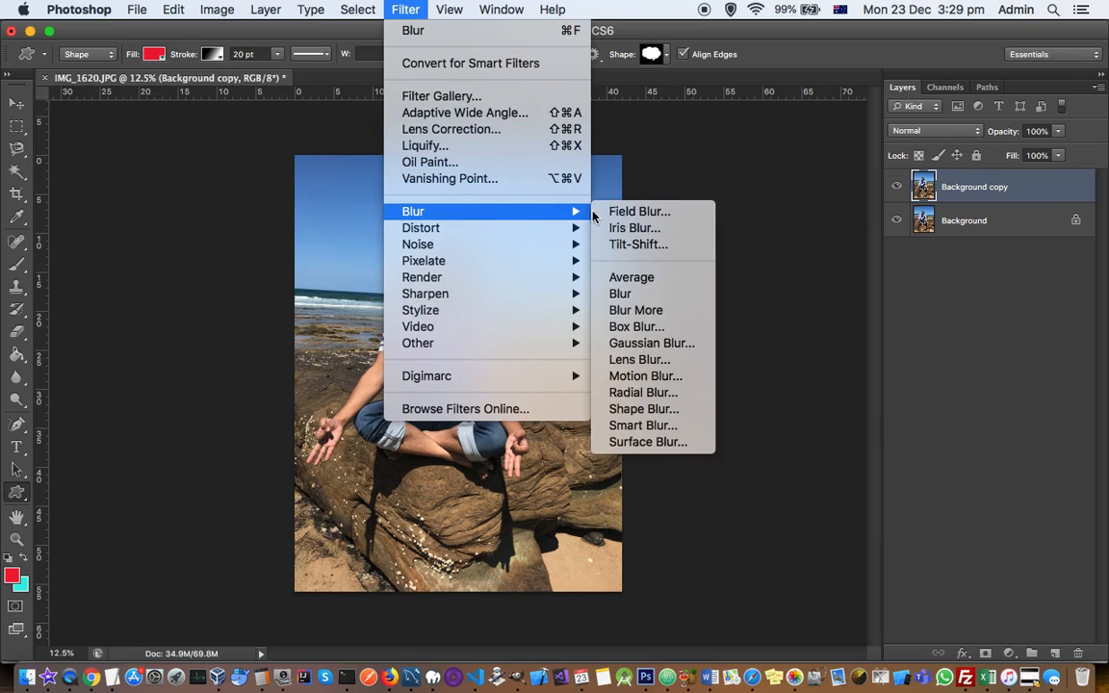
pyautogui.click(659, 220)
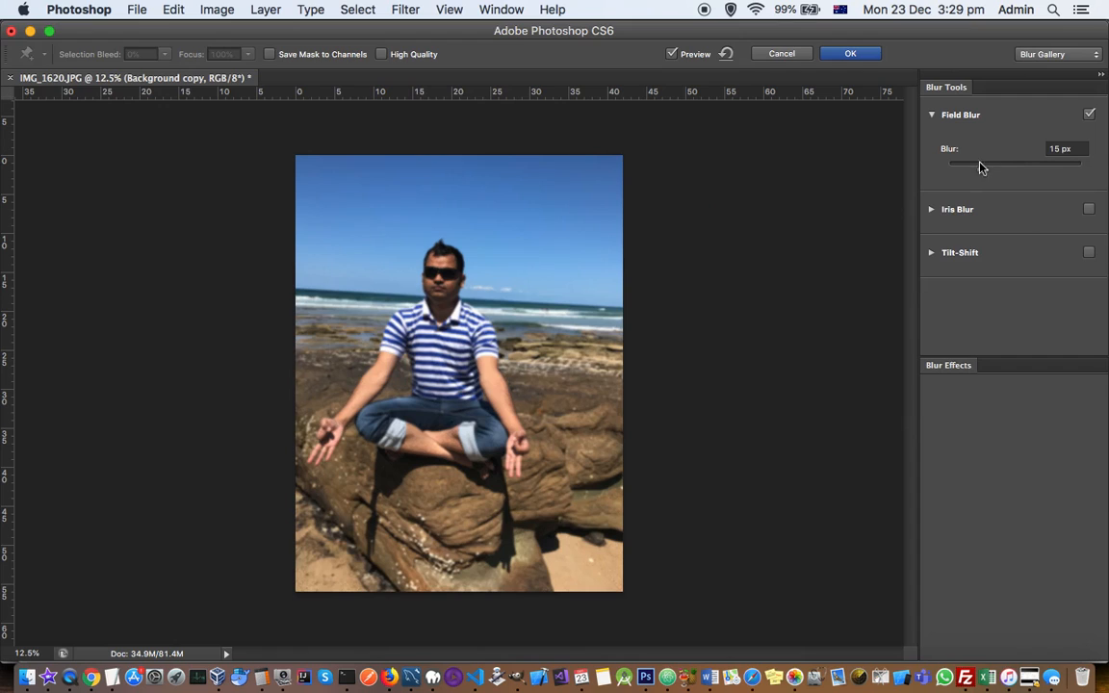
pyautogui.moveTo(982, 171); pyautogui.dragTo(990, 170)
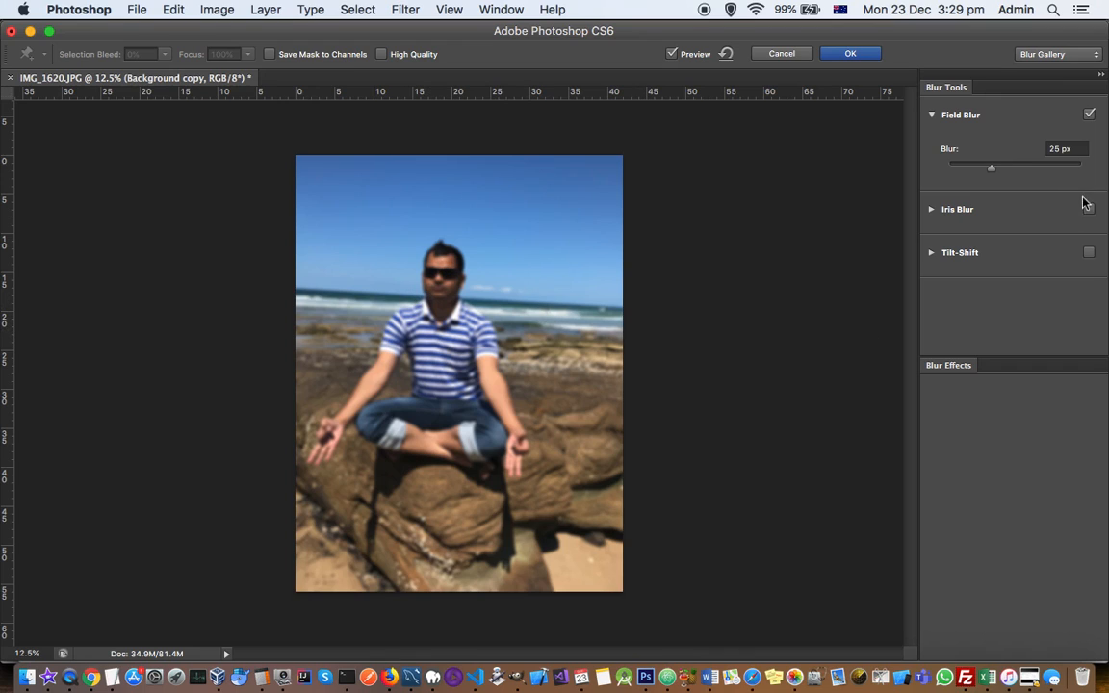
pyautogui.moveTo(996, 173); pyautogui.dragTo(964, 172)
pyautogui.click(963, 171)
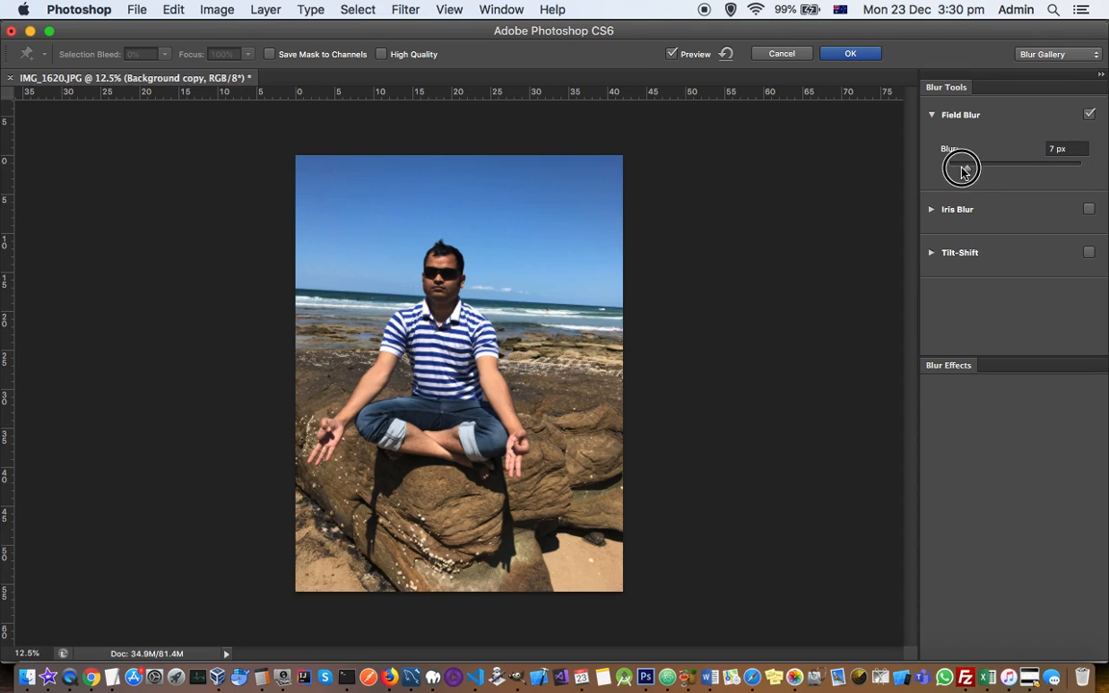
pyautogui.moveTo(963, 171); pyautogui.dragTo(959, 170)
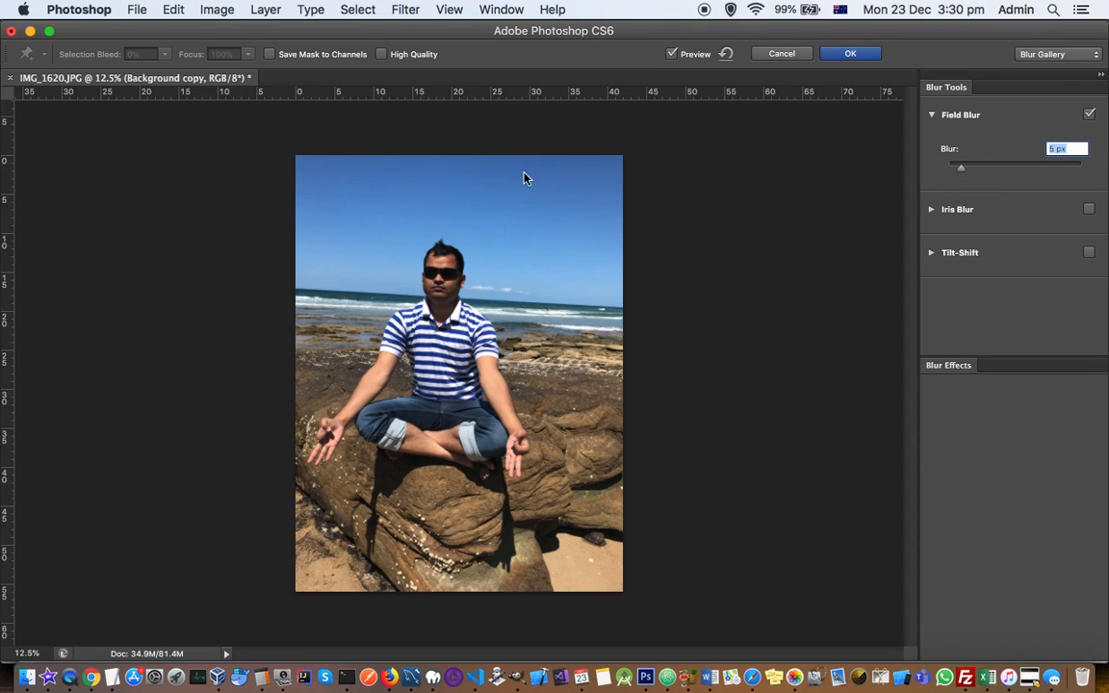
pyautogui.click(794, 56)
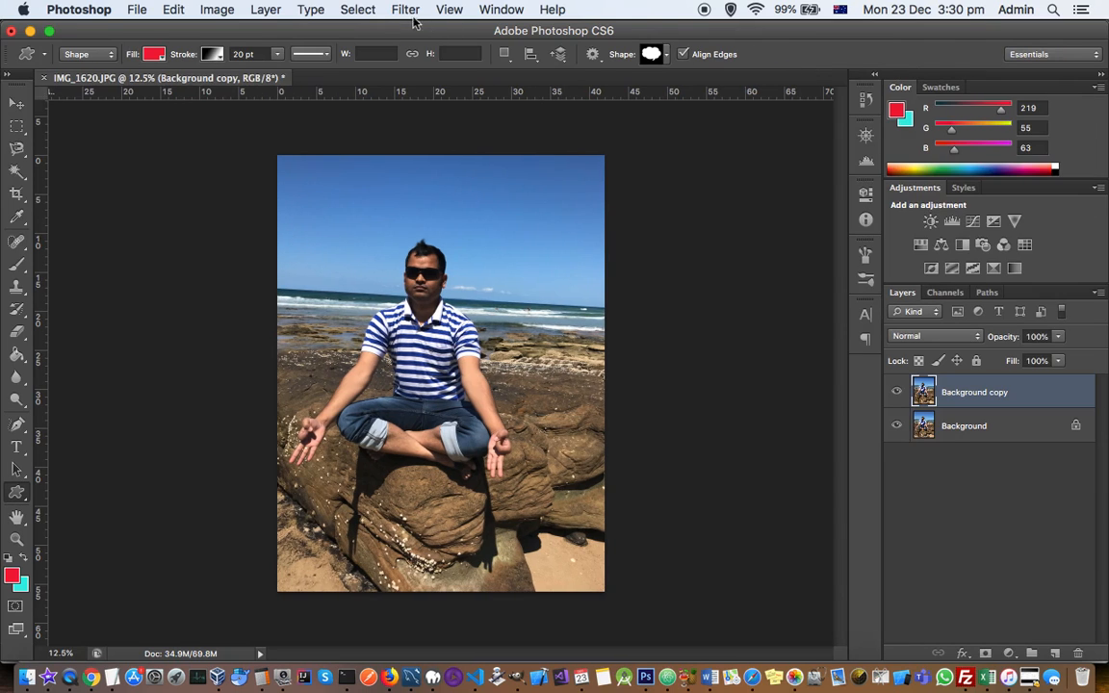
# - Try the Liquify filter by pushing pixels across the striped shirt and the shoreline beside it, and discard the distortion
pyautogui.click(403, 10)
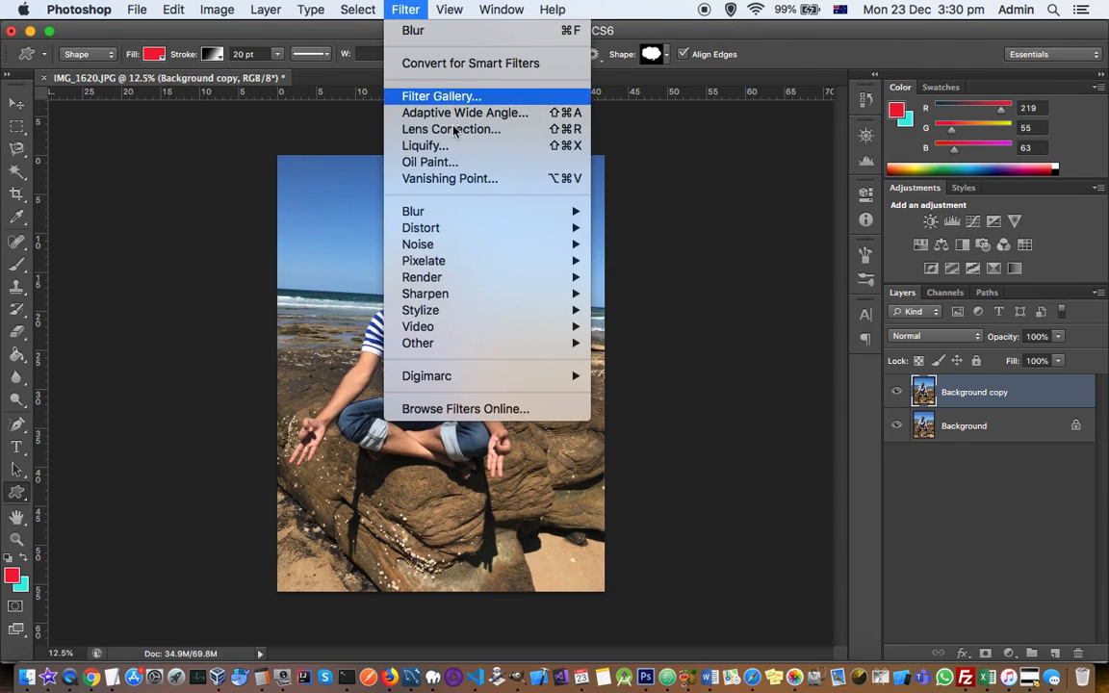
pyautogui.moveTo(477, 229)
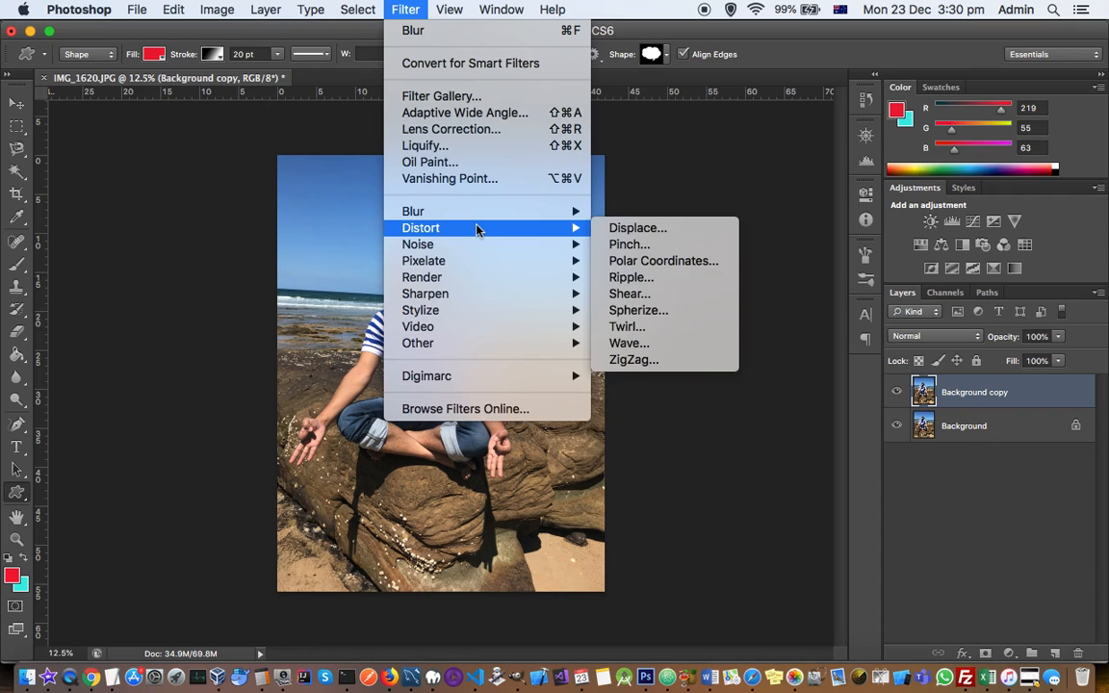
pyautogui.click(463, 146)
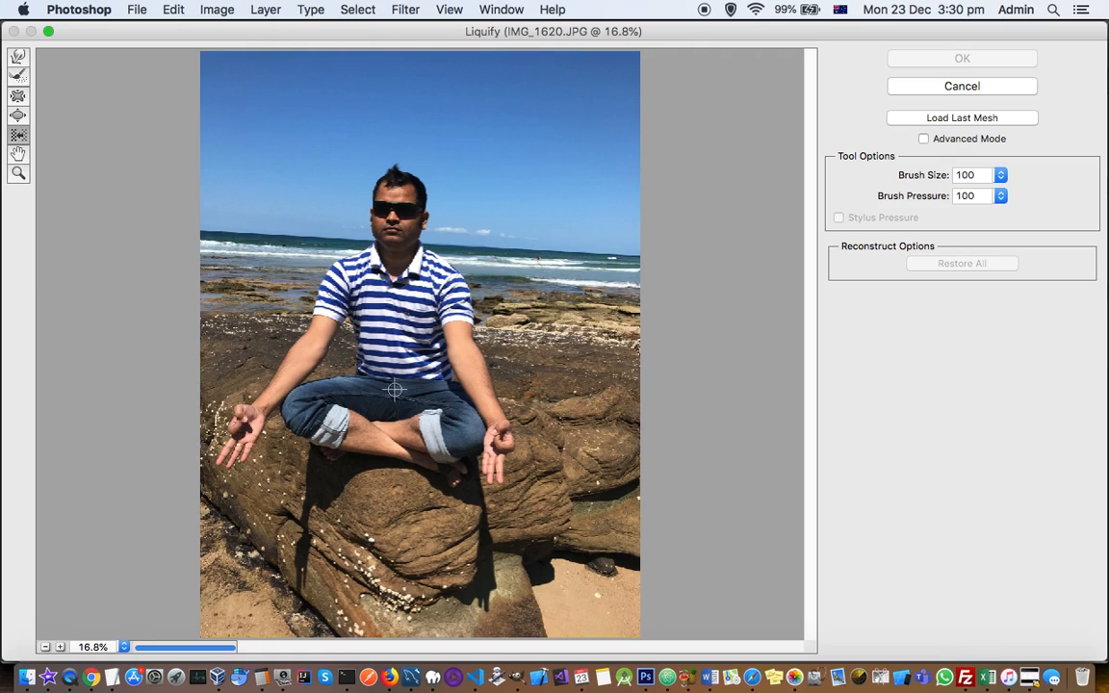
pyautogui.moveTo(466, 257); pyautogui.dragTo(428, 310)
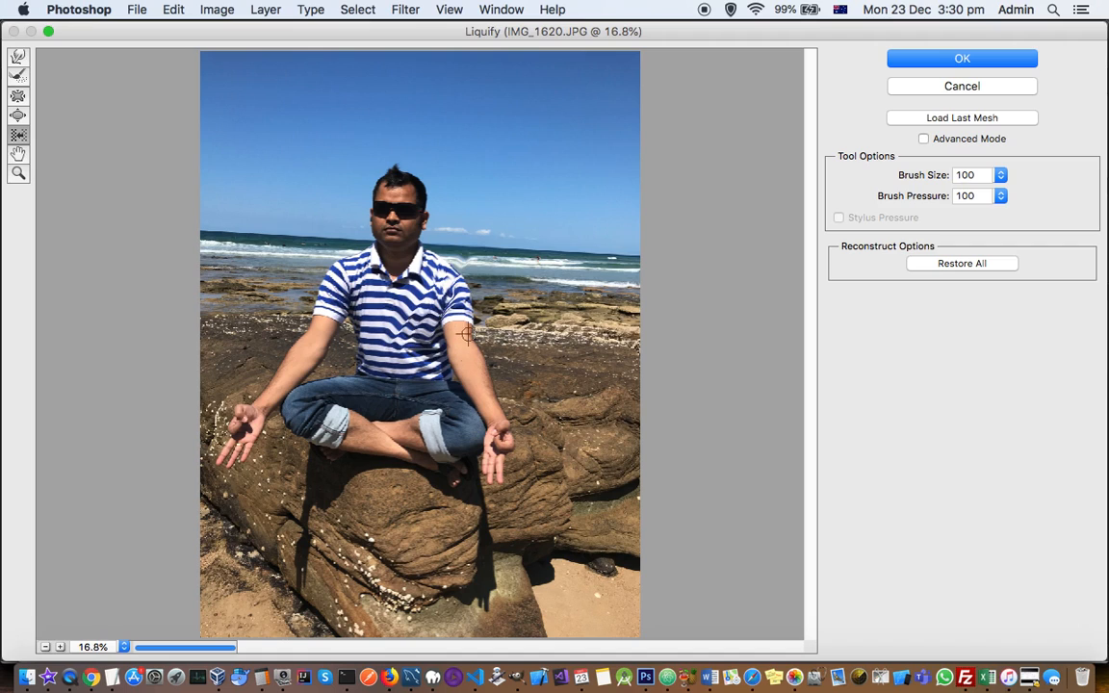
pyautogui.moveTo(487, 329); pyautogui.dragTo(470, 302)
pyautogui.moveTo(485, 252); pyautogui.dragTo(483, 247)
pyautogui.moveTo(434, 289)
pyautogui.mouseDown()
pyautogui.moveTo(350, 332)
pyautogui.moveTo(445, 278)
pyautogui.moveTo(610, 256)
pyautogui.moveTo(379, 283)
pyautogui.moveTo(410, 261)
pyautogui.moveTo(557, 246)
pyautogui.moveTo(584, 294)
pyautogui.moveTo(618, 276)
pyautogui.moveTo(598, 266)
pyautogui.moveTo(499, 287)
pyautogui.moveTo(634, 272)
pyautogui.moveTo(624, 258)
pyautogui.moveTo(490, 250)
pyautogui.moveTo(488, 233)
pyautogui.moveTo(526, 221)
pyautogui.moveTo(519, 207)
pyautogui.moveTo(578, 322)
pyautogui.moveTo(518, 238)
pyautogui.moveTo(570, 333)
pyautogui.mouseUp()
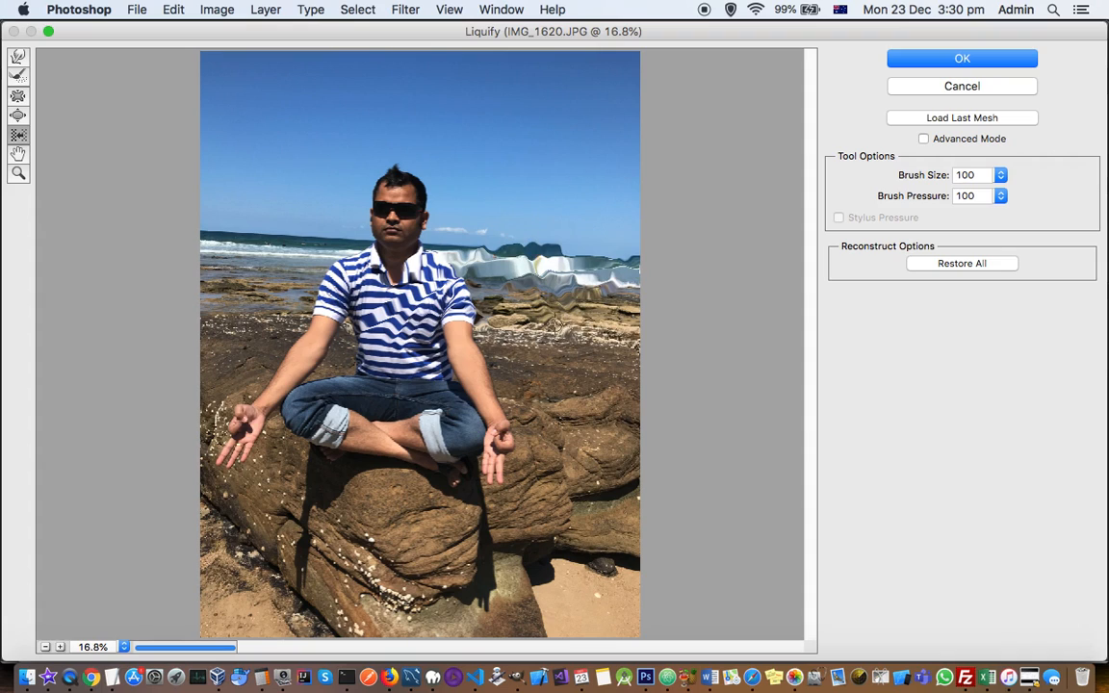
pyautogui.click(962, 86)
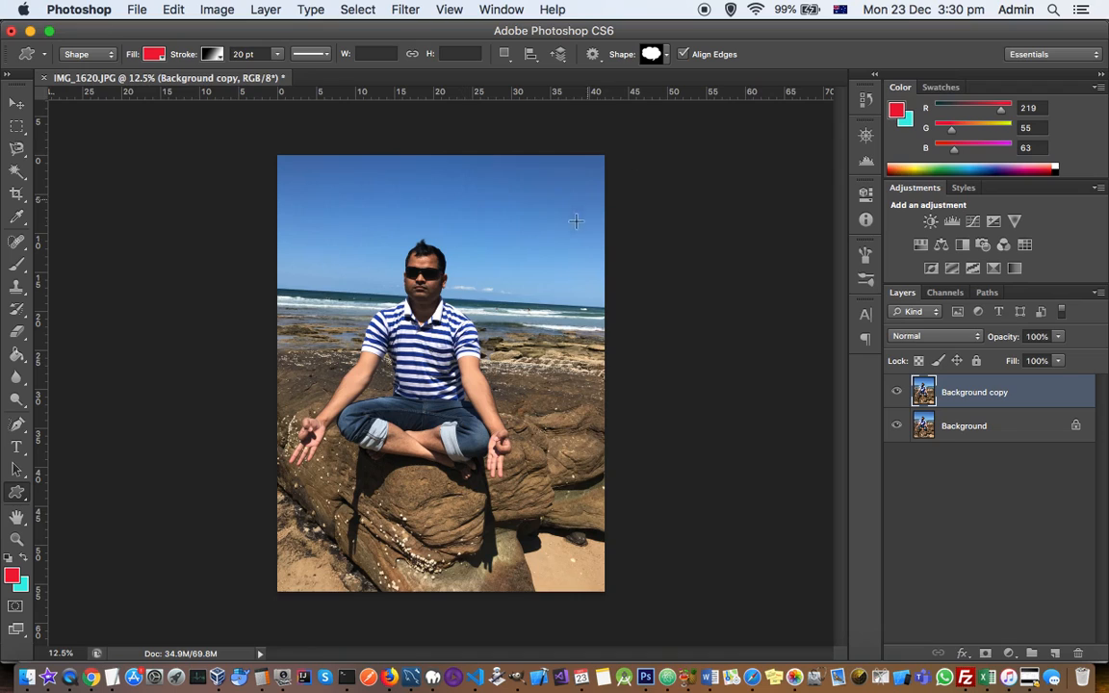
# - Try the Oil Paint filter with Bristle Detail at 4.15 and discard it
pyautogui.click(422, 11)
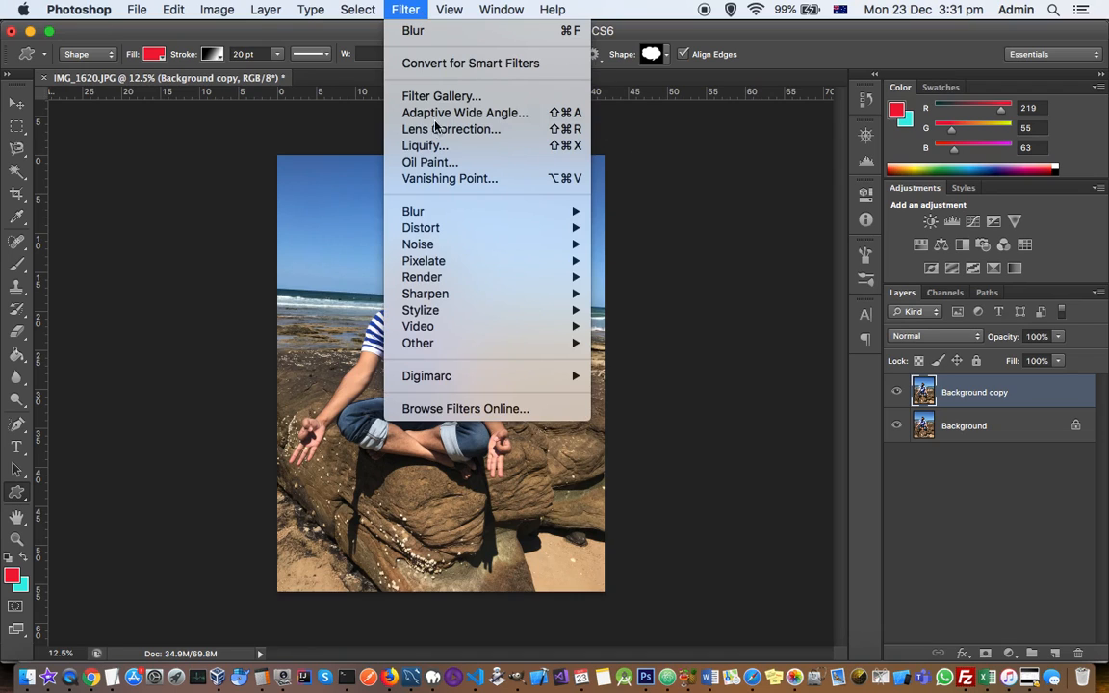
pyautogui.click(430, 162)
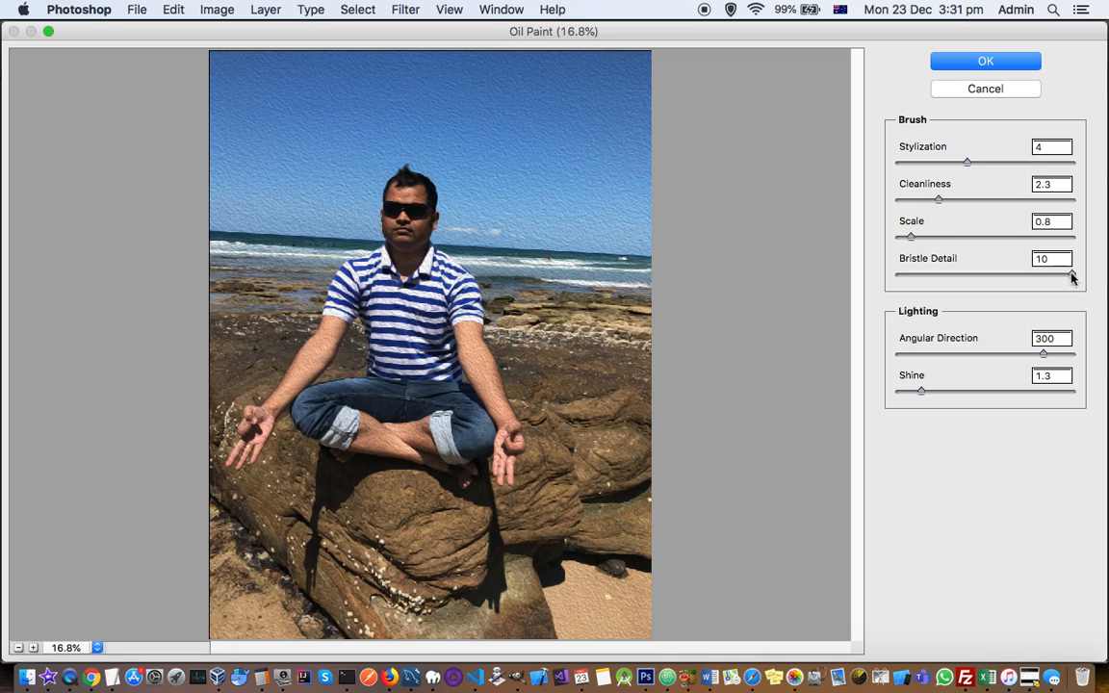
pyautogui.moveTo(1071, 277); pyautogui.dragTo(974, 279)
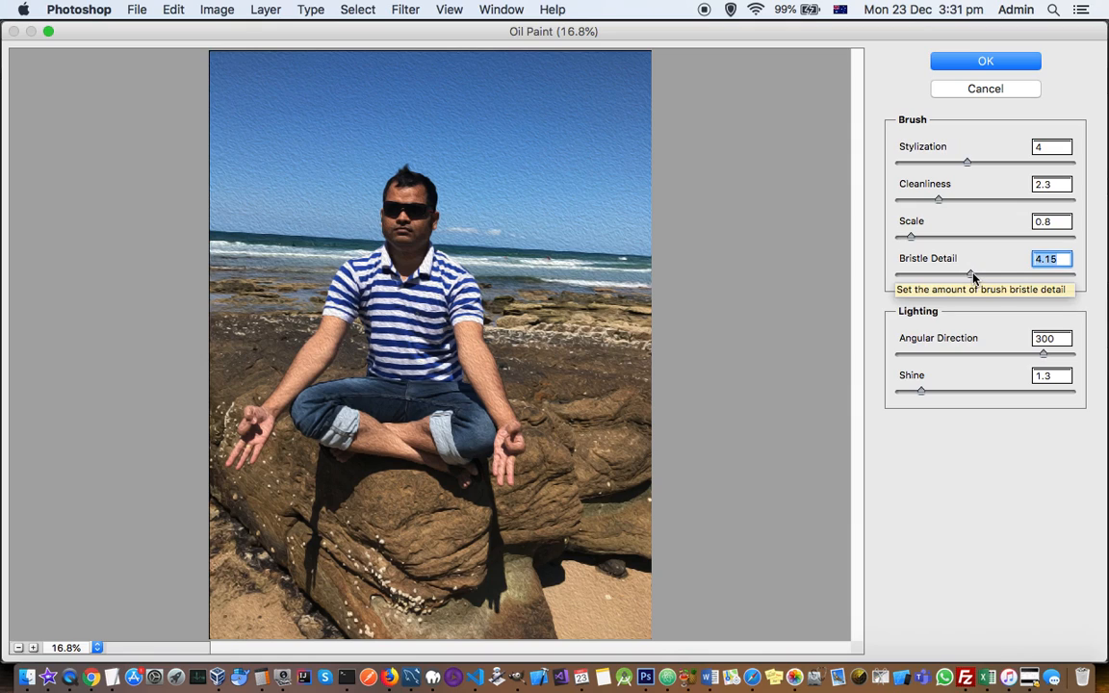
pyautogui.click(972, 93)
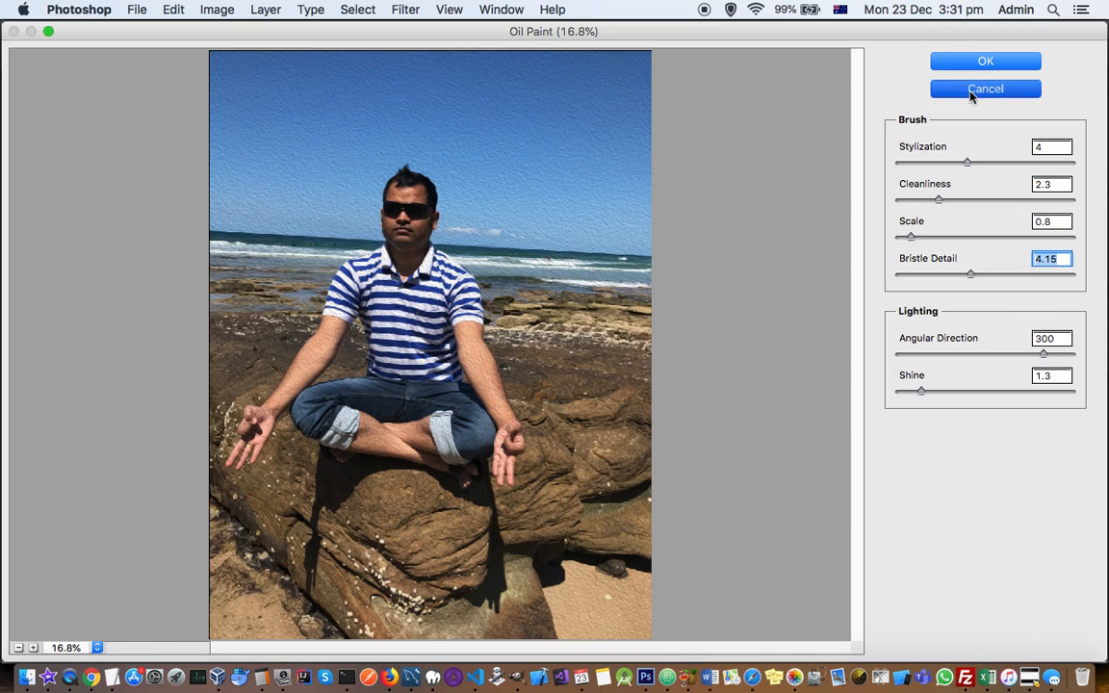
# - Preview the Motion Blur filter on the whole photo at 5% preview scale without applying it
pyautogui.click(403, 10)
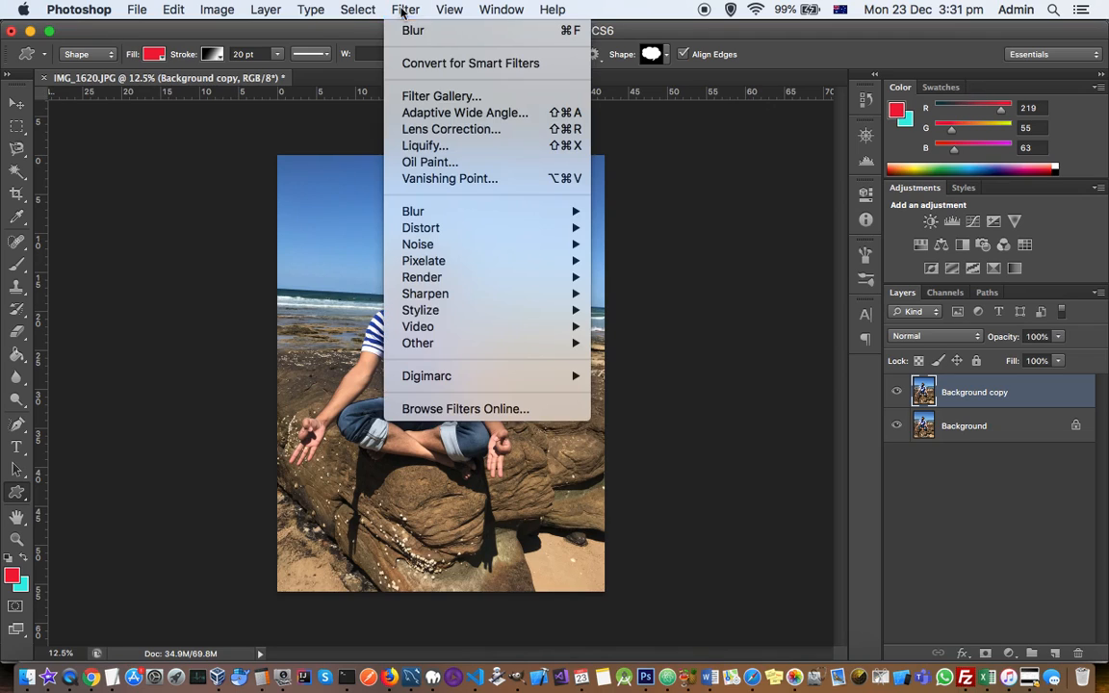
pyautogui.moveTo(471, 218)
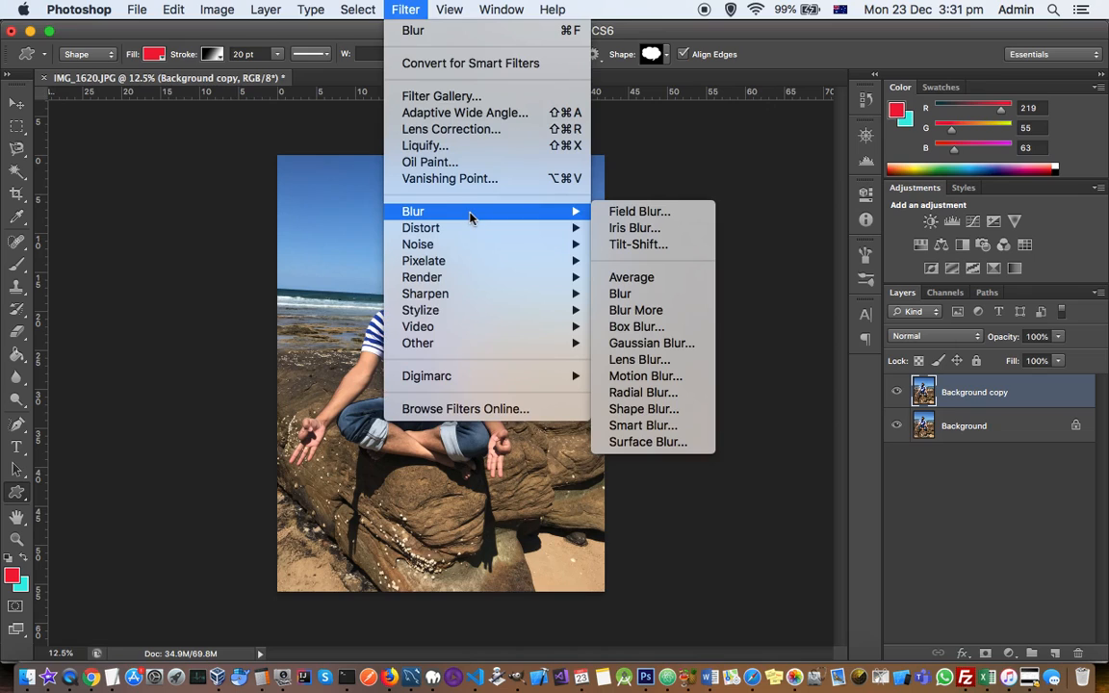
pyautogui.click(645, 376)
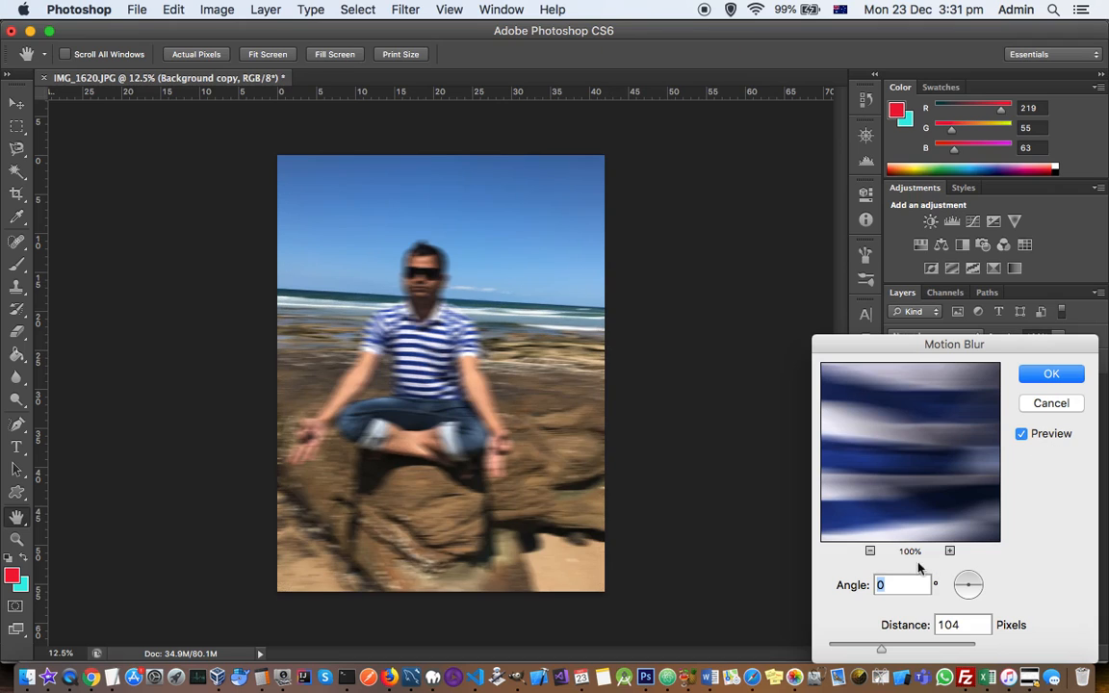
pyautogui.click(871, 551)
pyautogui.click(871, 551)
pyautogui.click(871, 550)
pyautogui.click(870, 551)
pyautogui.click(870, 550)
pyautogui.click(870, 551)
pyautogui.click(870, 551)
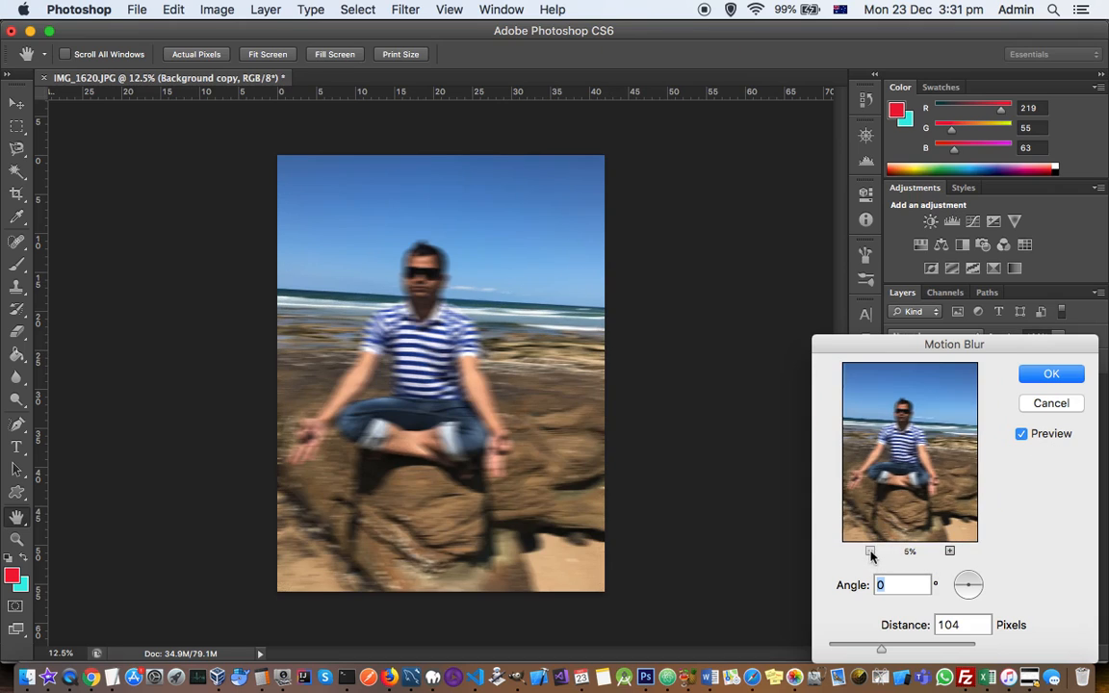
pyautogui.click(1044, 404)
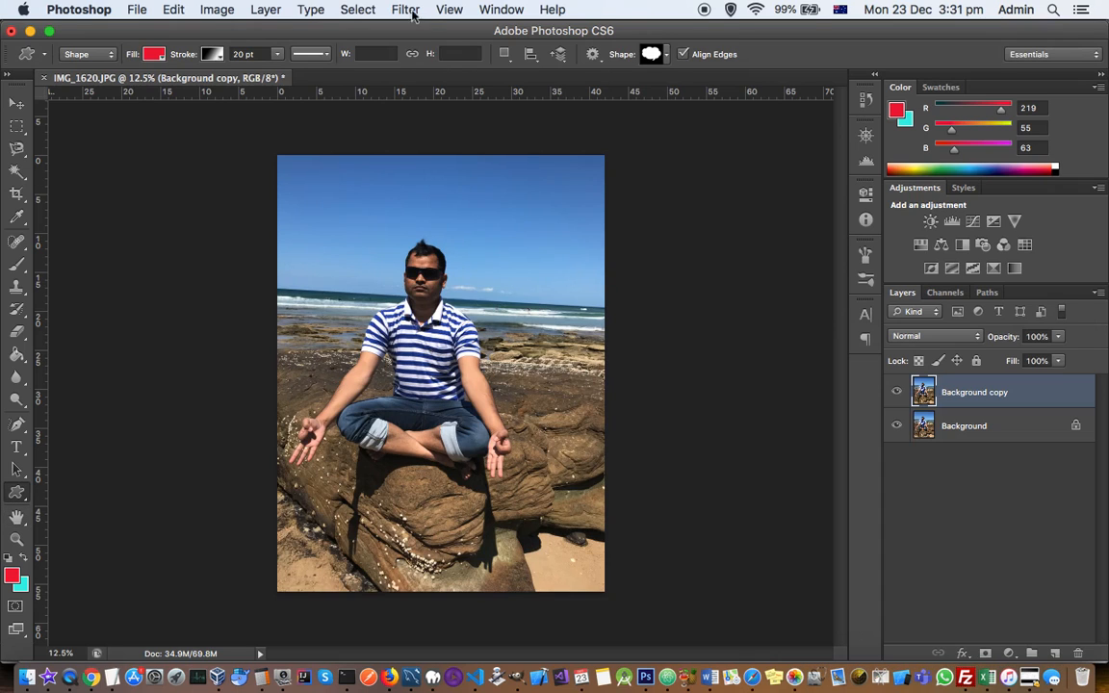
# - Preview the Ripple distortion on the whole photo at 6.3% preview scale without applying it
pyautogui.click(405, 9)
pyautogui.moveTo(463, 228)
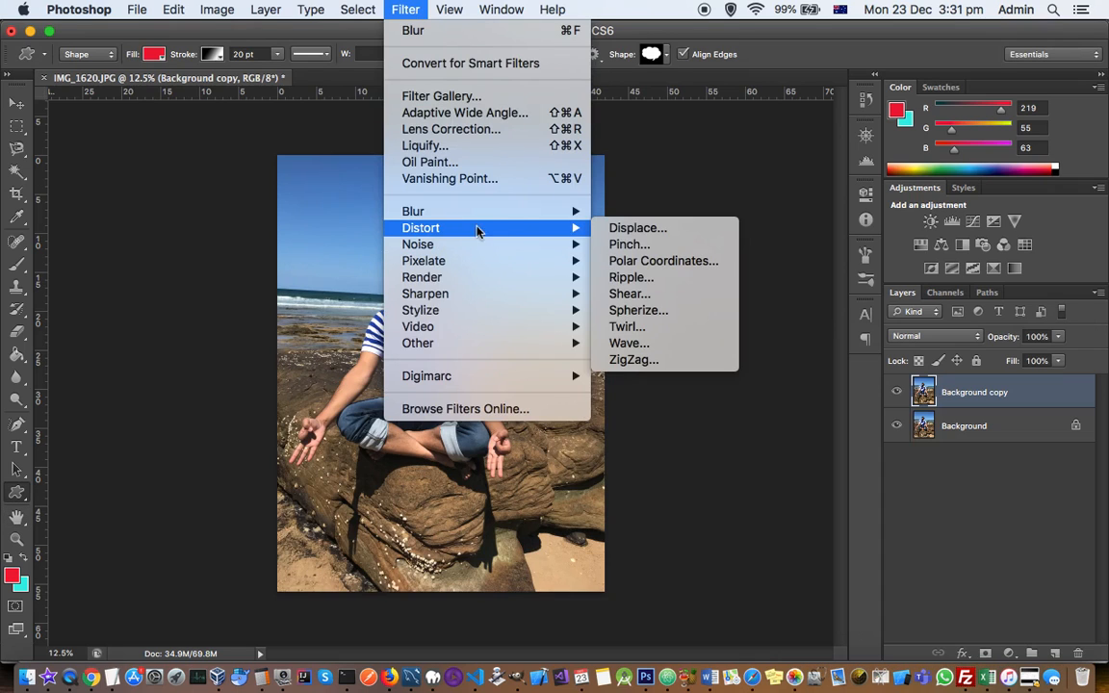
pyautogui.click(672, 279)
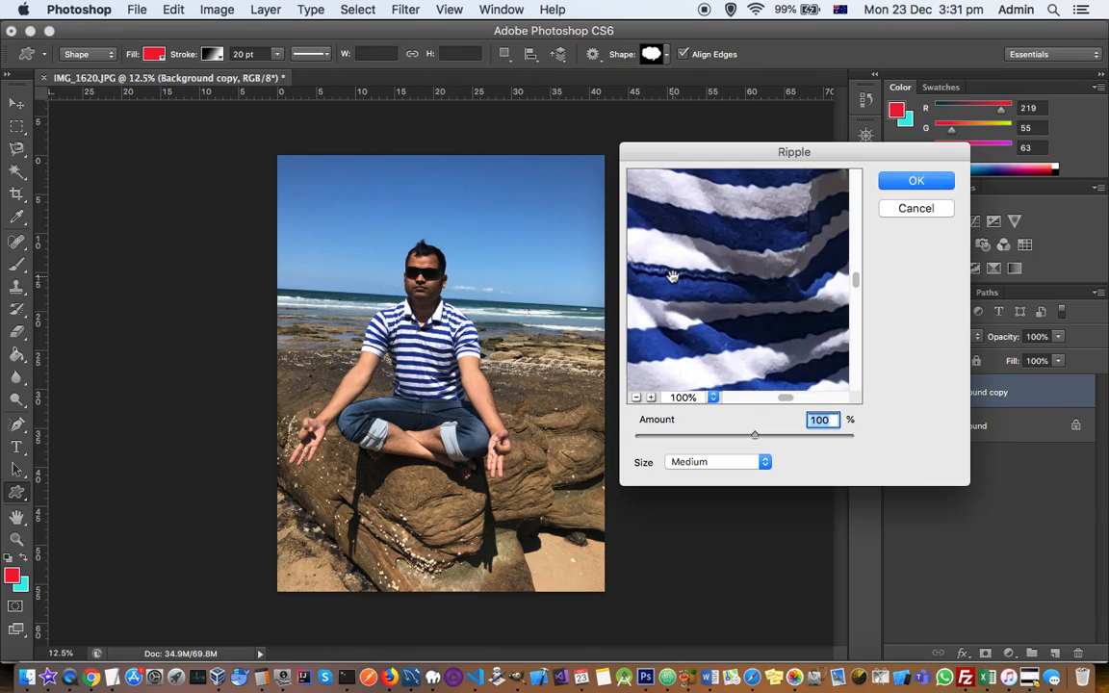
pyautogui.click(636, 397)
pyautogui.click(636, 397)
pyautogui.click(635, 398)
pyautogui.click(635, 398)
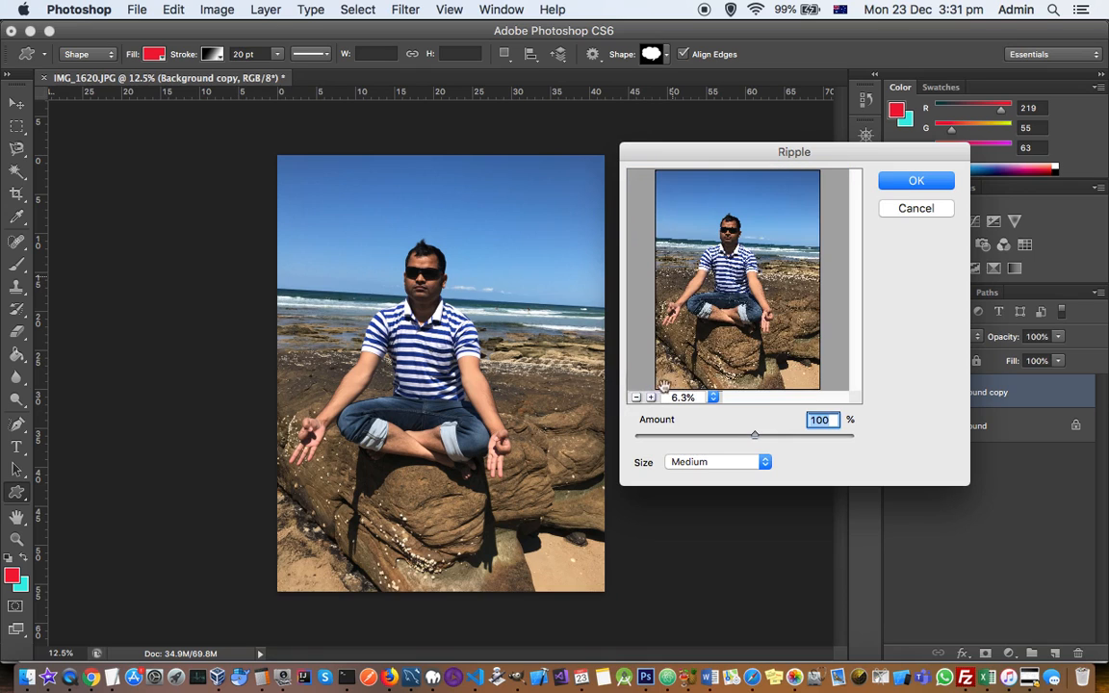
pyautogui.click(891, 211)
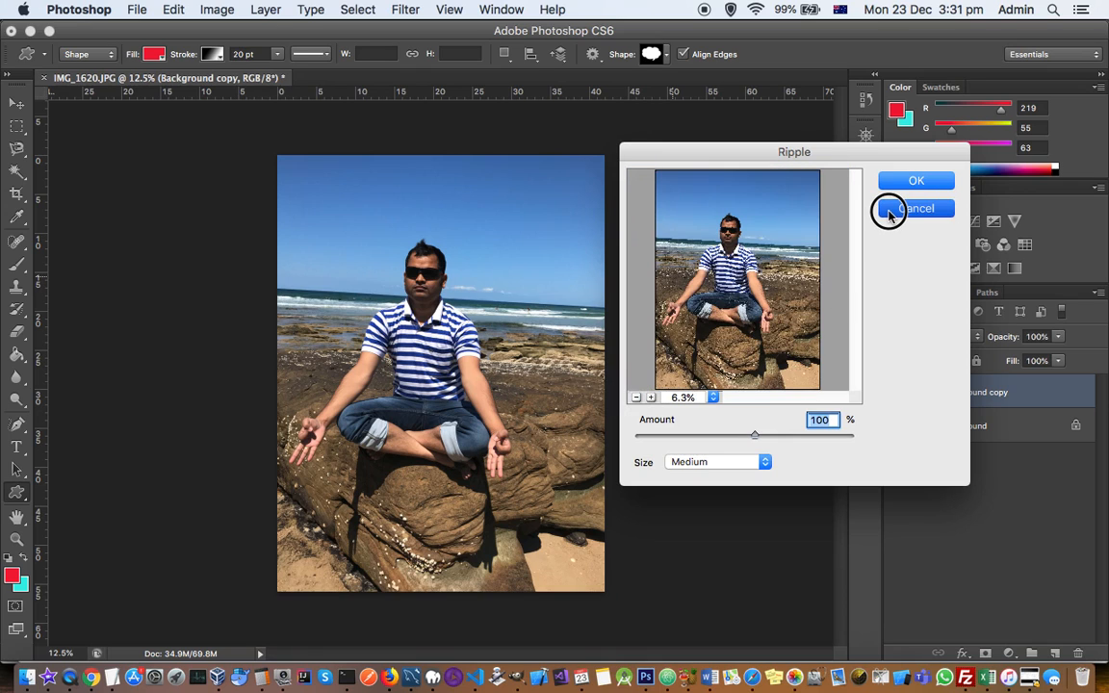
pyautogui.click(406, 9)
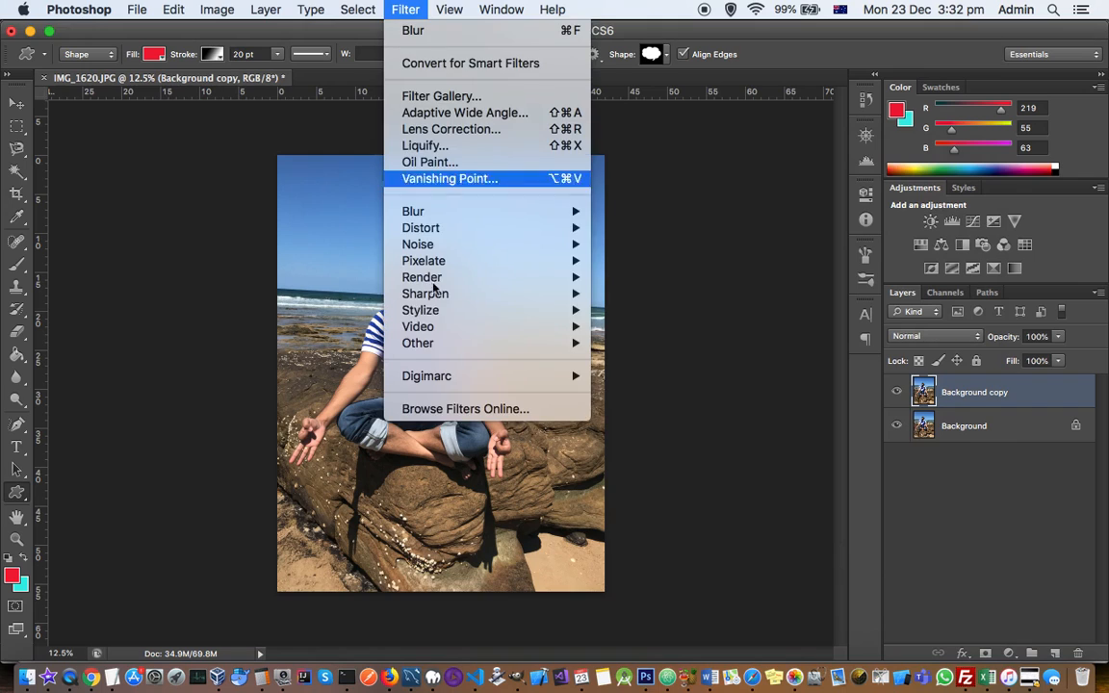
pyautogui.moveTo(445, 269)
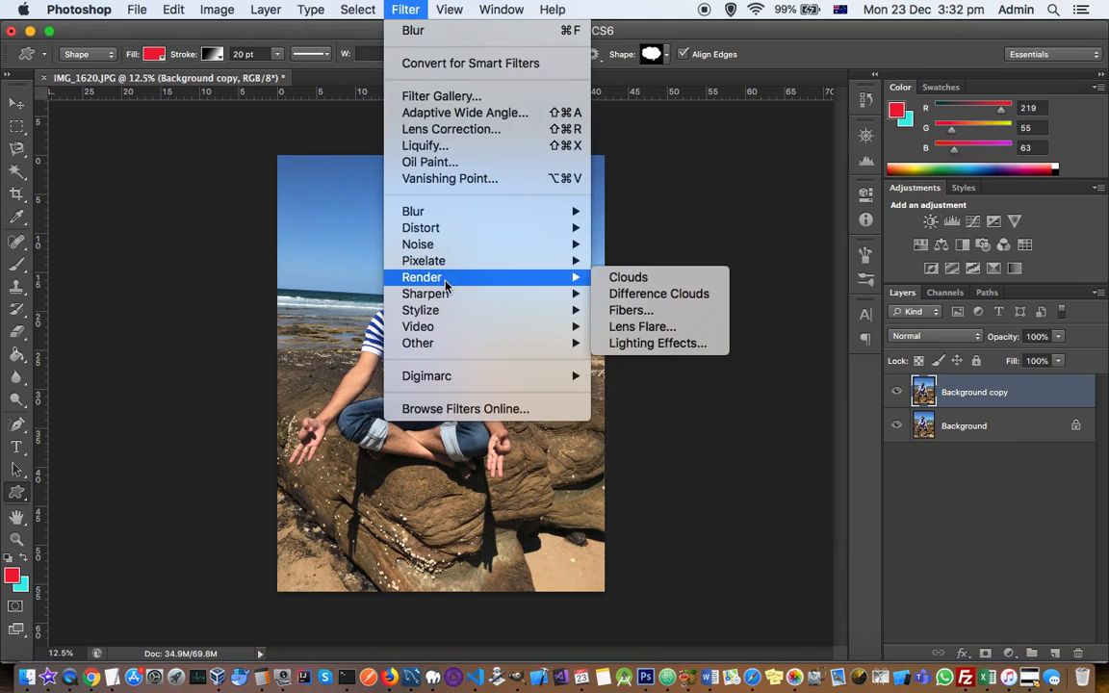
pyautogui.moveTo(447, 318)
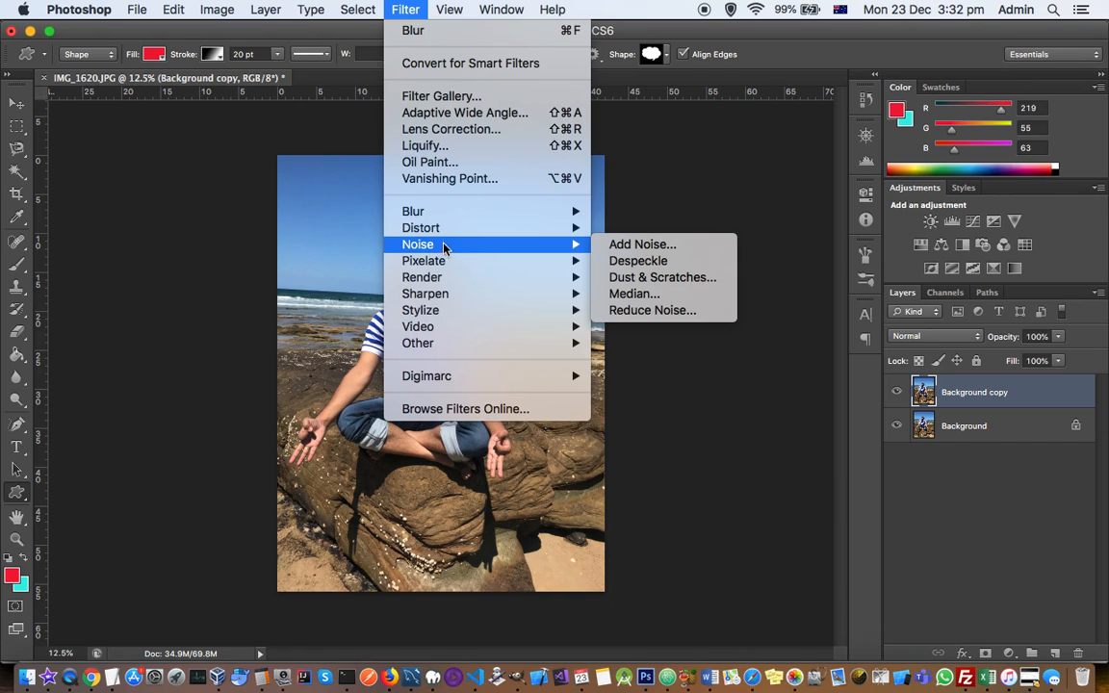
pyautogui.click(668, 38)
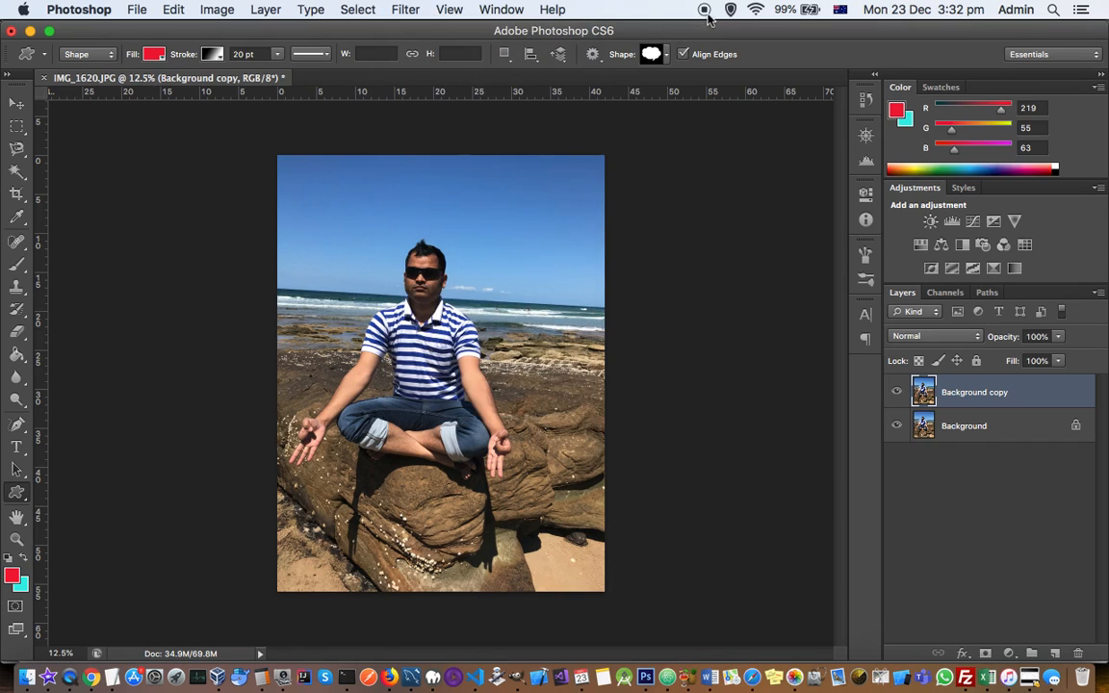